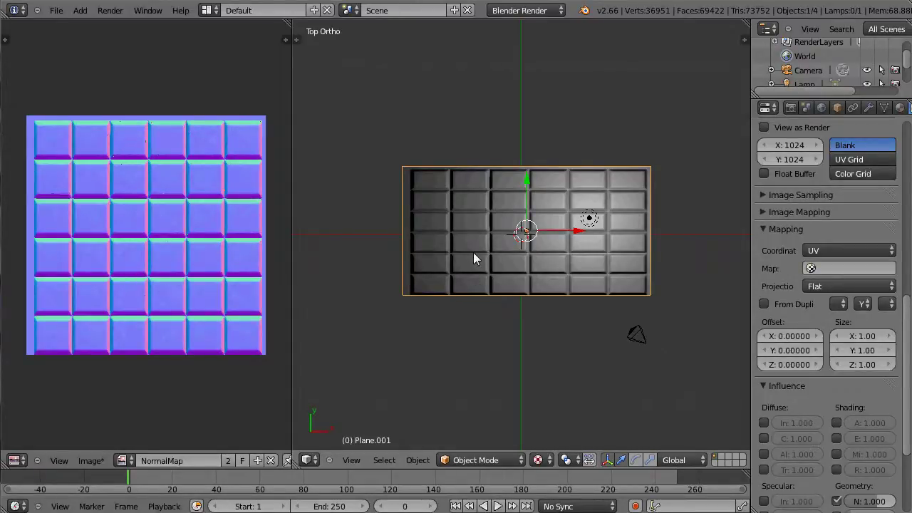
scroll(474, 254, up, 1)
scroll(473, 253, up, 1)
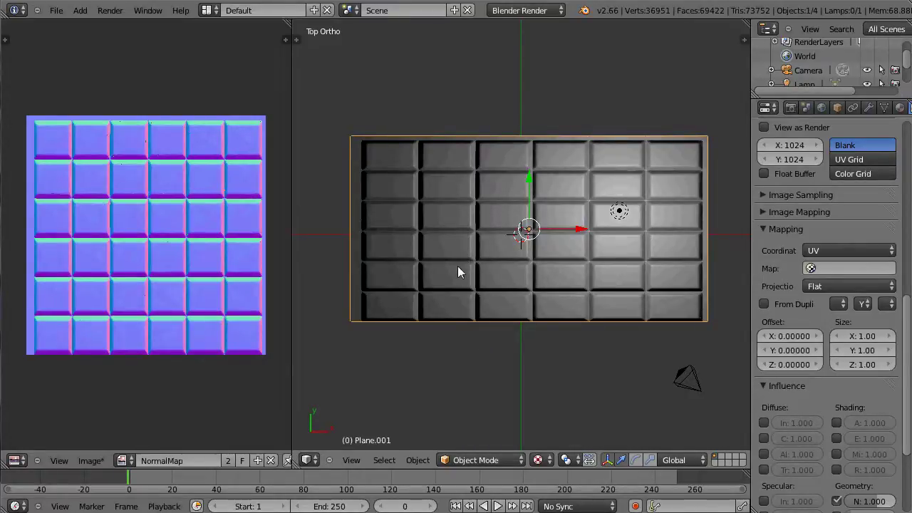
middle_drag(472, 291, 488, 180)
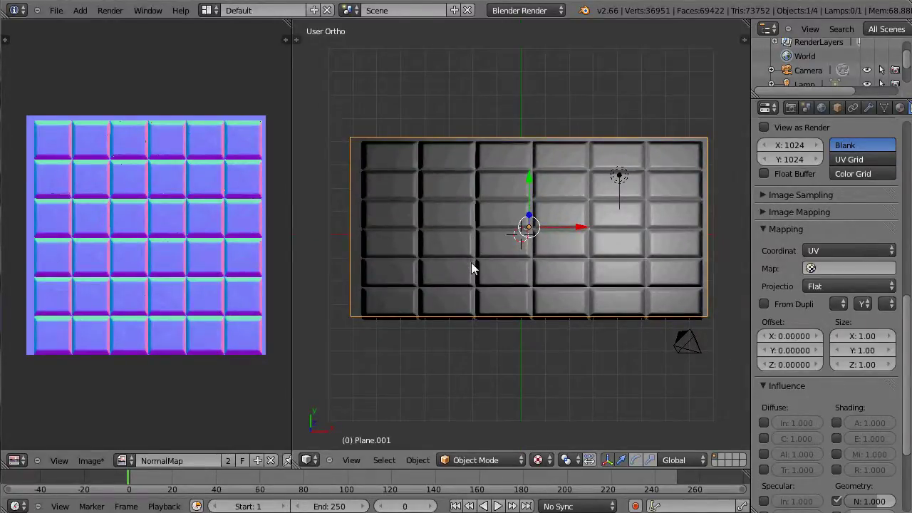
mouse_move(476, 292)
middle_down()
mouse_move(480, 169)
mouse_move(492, 245)
middle_up()
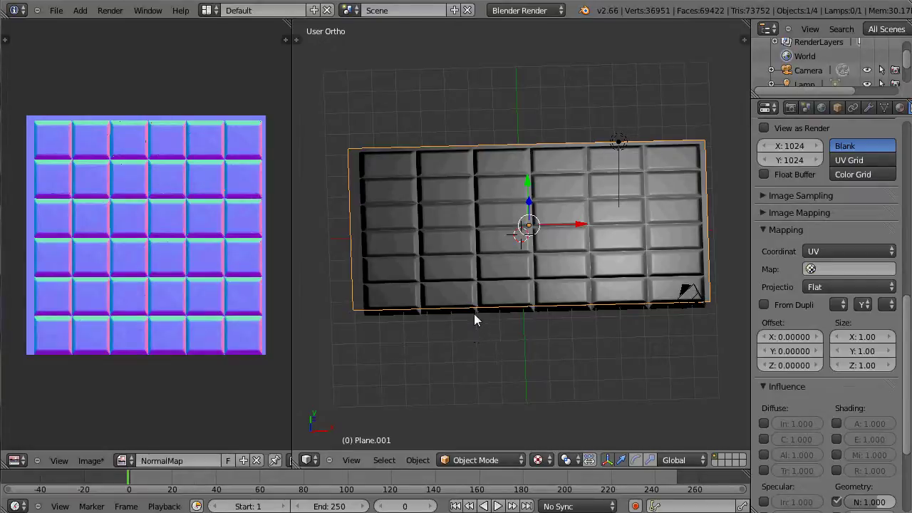
In Edit Mode, create a blank 1024×1024 image named 'BakeAO' in the UV editor
key(Tab)
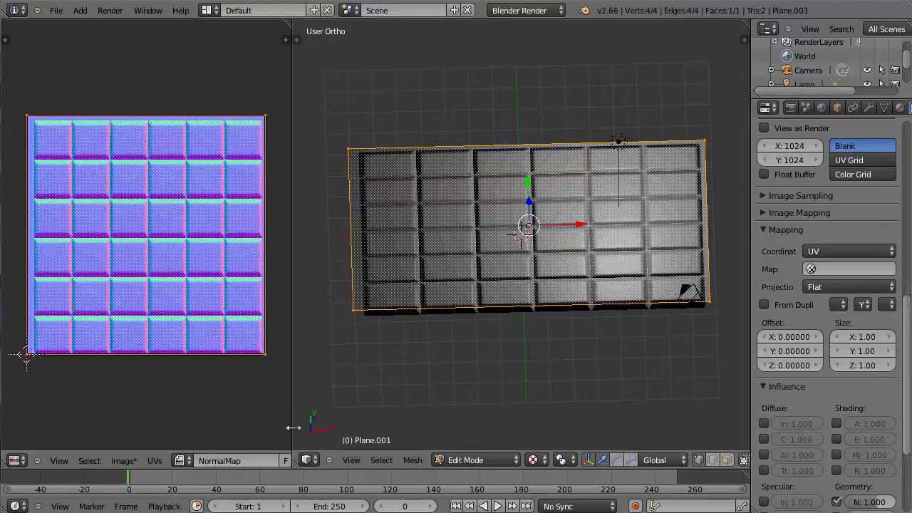
drag(292, 428, 317, 427)
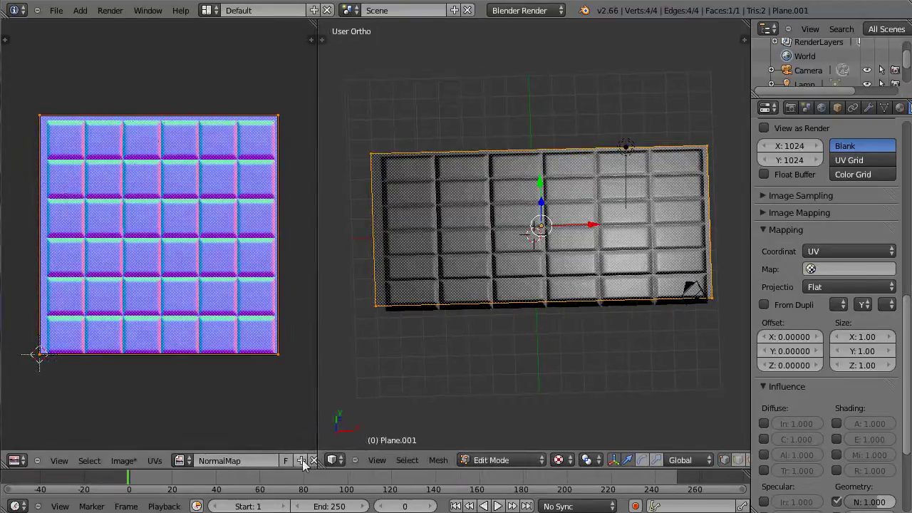
click(301, 461)
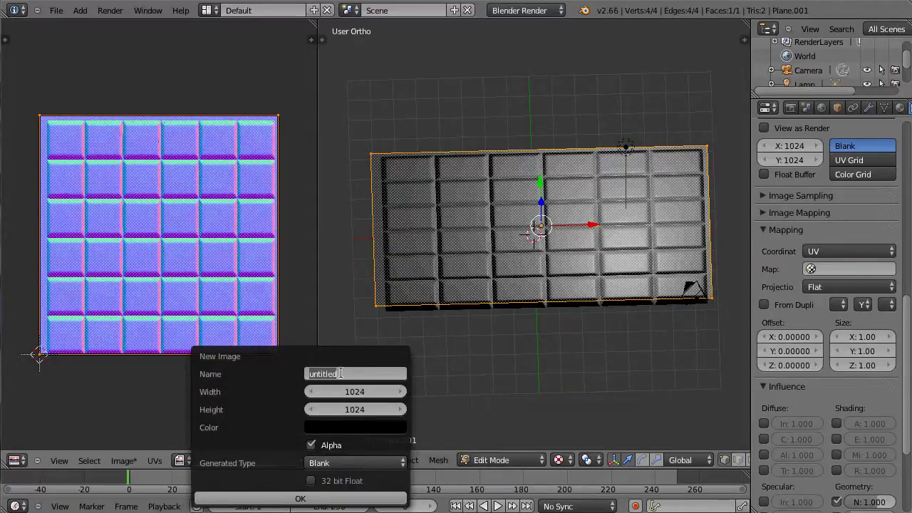
text(Bake)
text(AO)
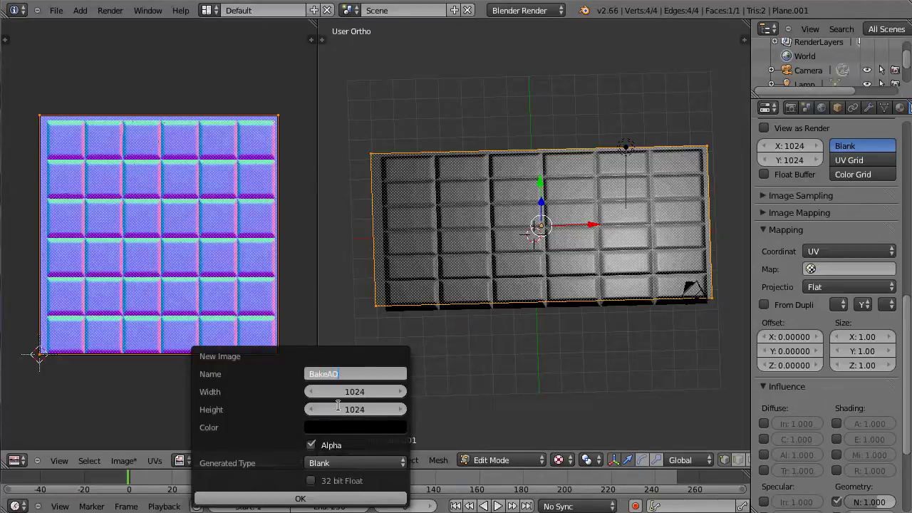
click(314, 497)
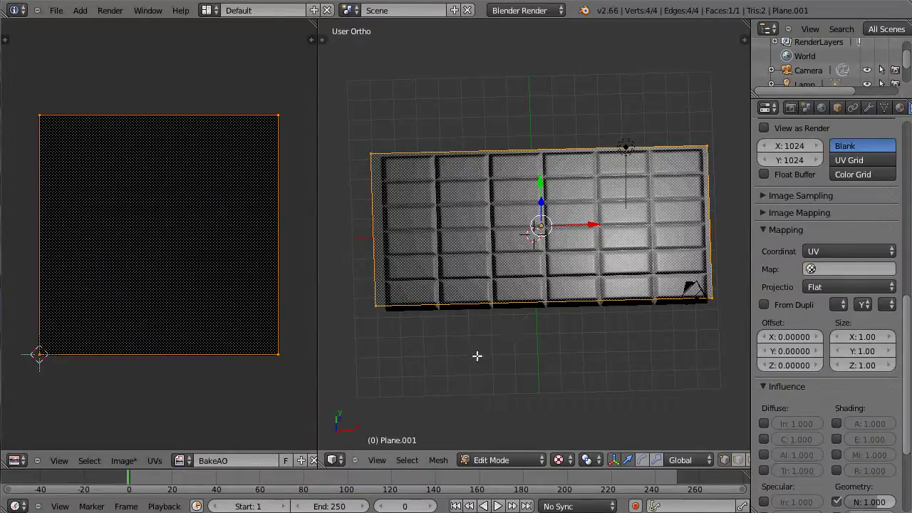
Return to Object Mode and select the high-poly Plane, then Plane.001 as active
key(Tab)
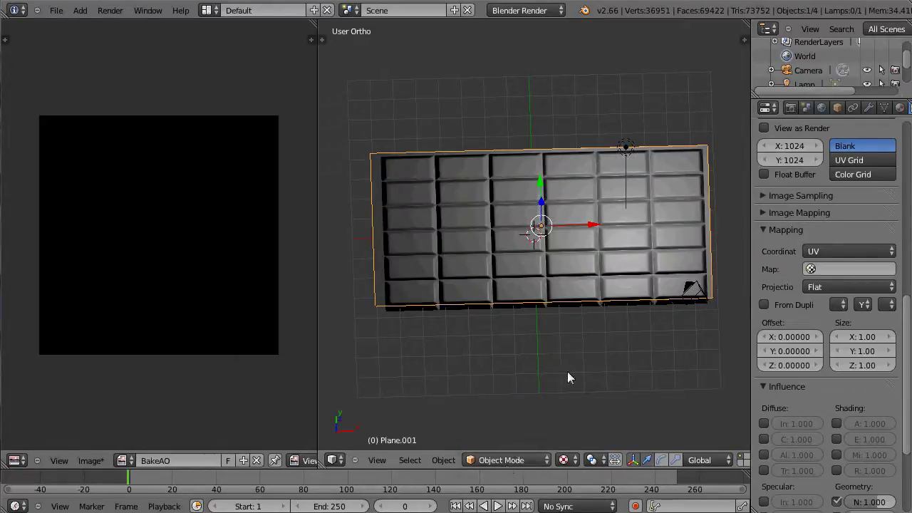
middle_drag(569, 385, 556, 330)
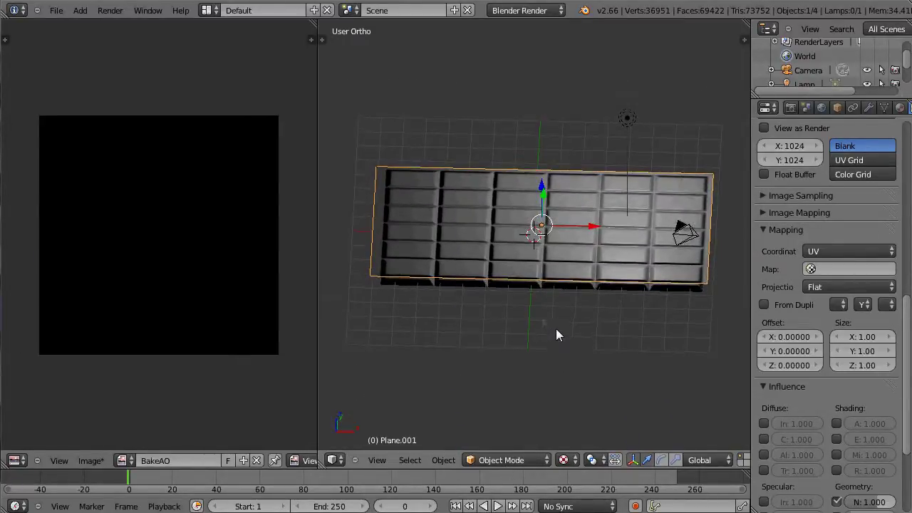
right_click(509, 284)
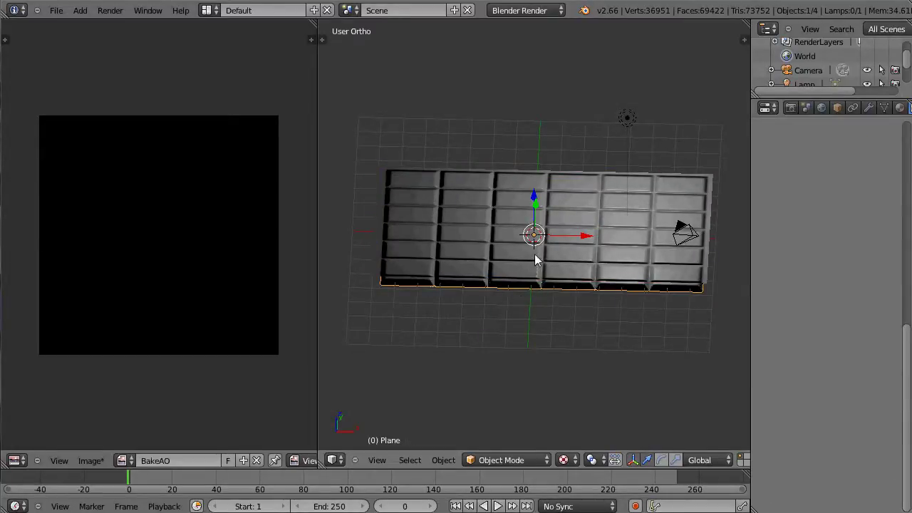
shift+right_click(538, 260)
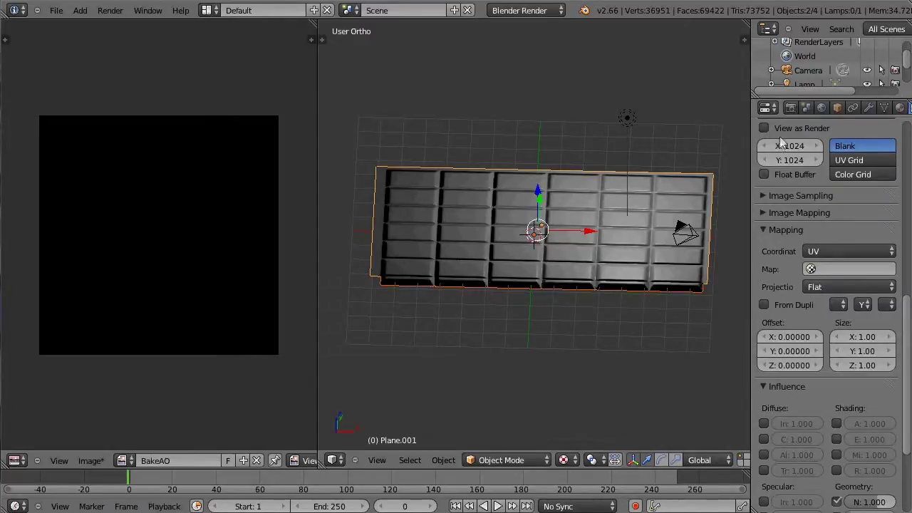
drag(751, 129, 720, 129)
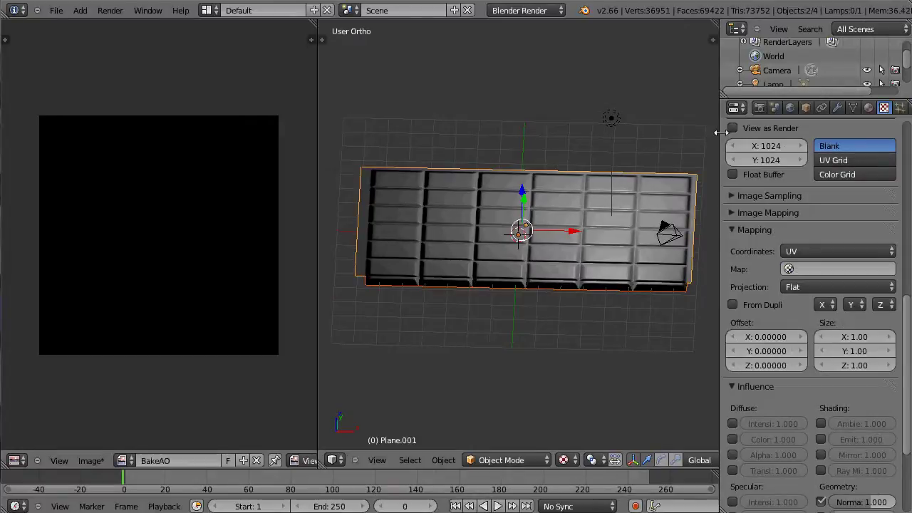
Change the Bake Mode from Normals to Ambient Occlusion, then show the World settings
click(760, 110)
drag(908, 195, 909, 313)
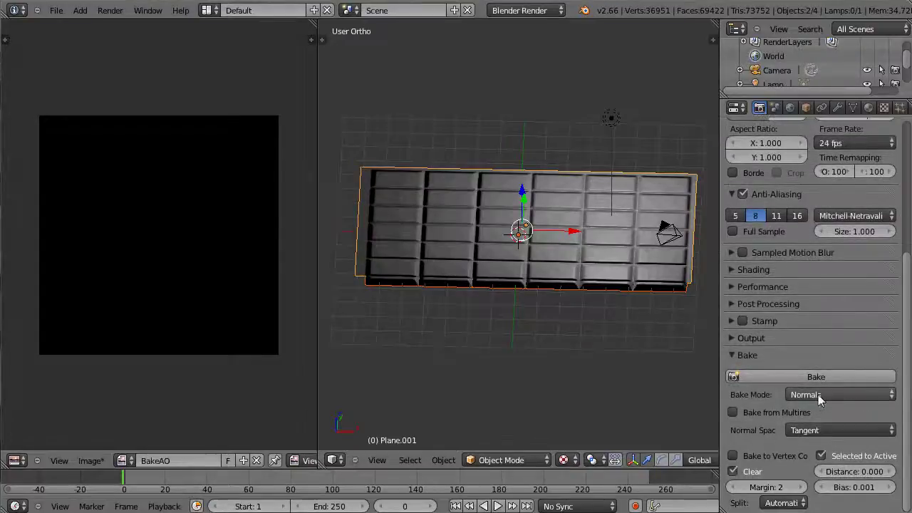
click(826, 396)
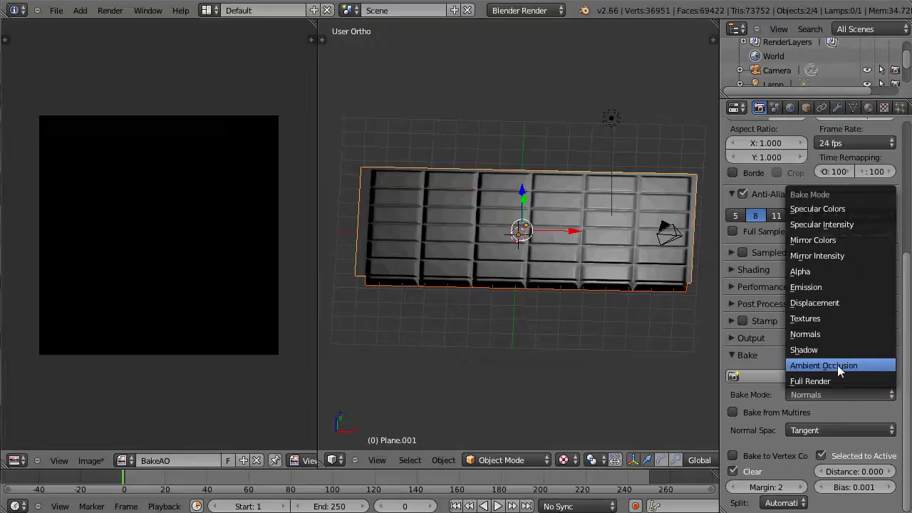
click(838, 365)
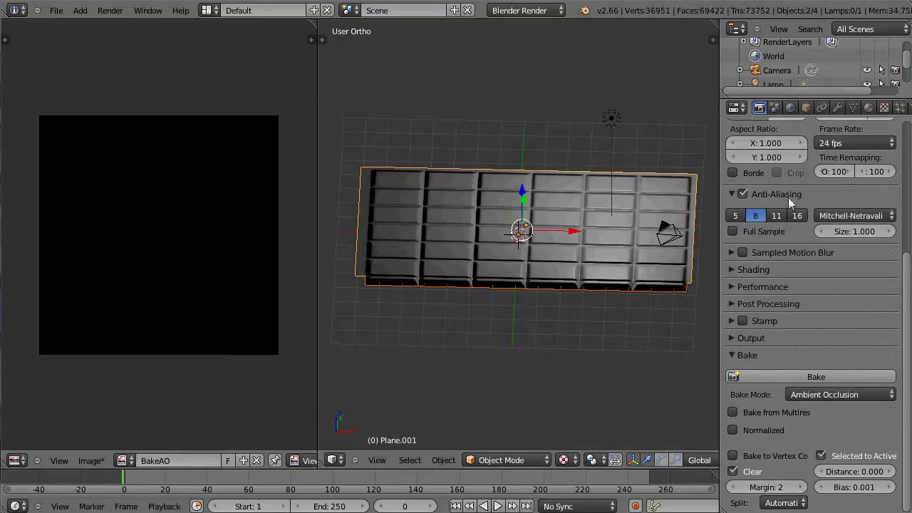
click(790, 108)
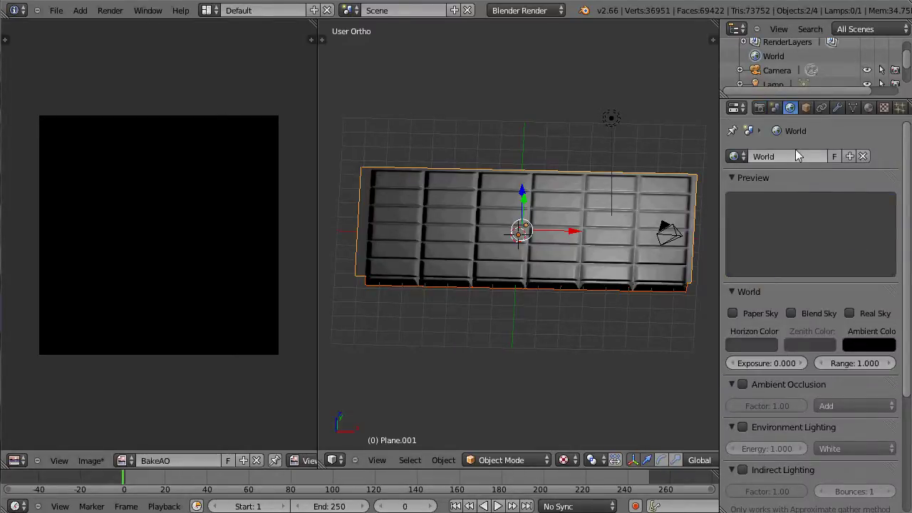
Enable world Ambient Occlusion, set Gather Samples to 10, then switch it back off
click(743, 384)
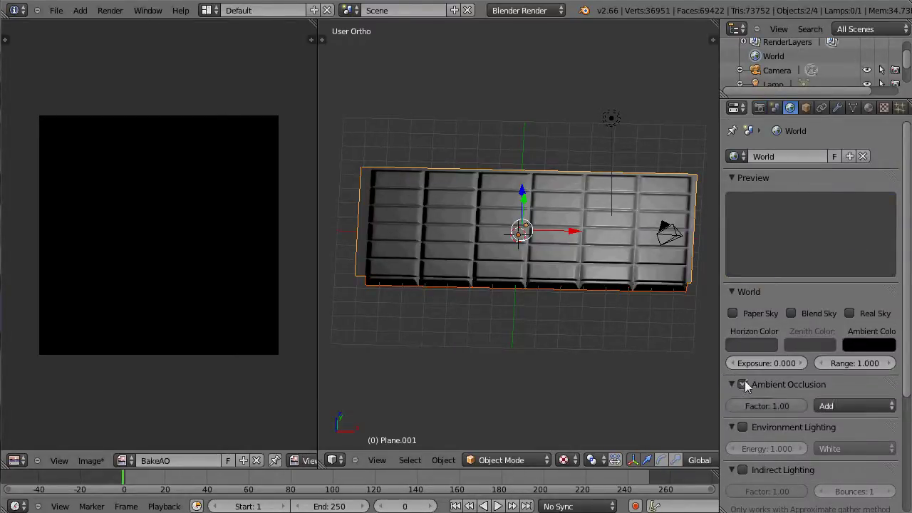
scroll(812, 313, down, 5)
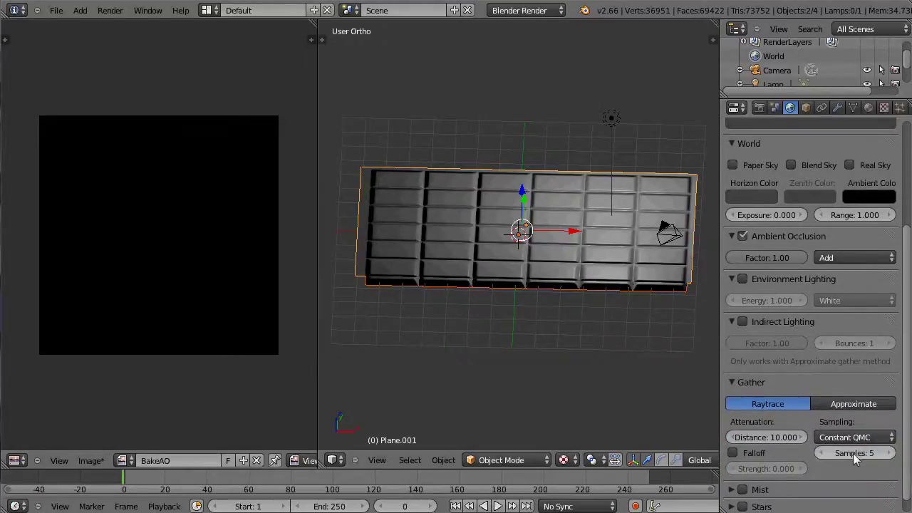
click(852, 453)
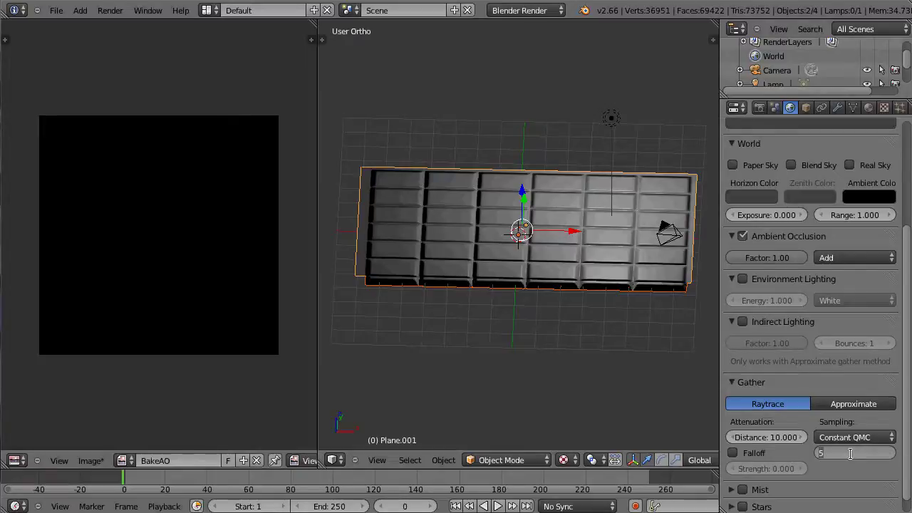
text(10)
key(Return)
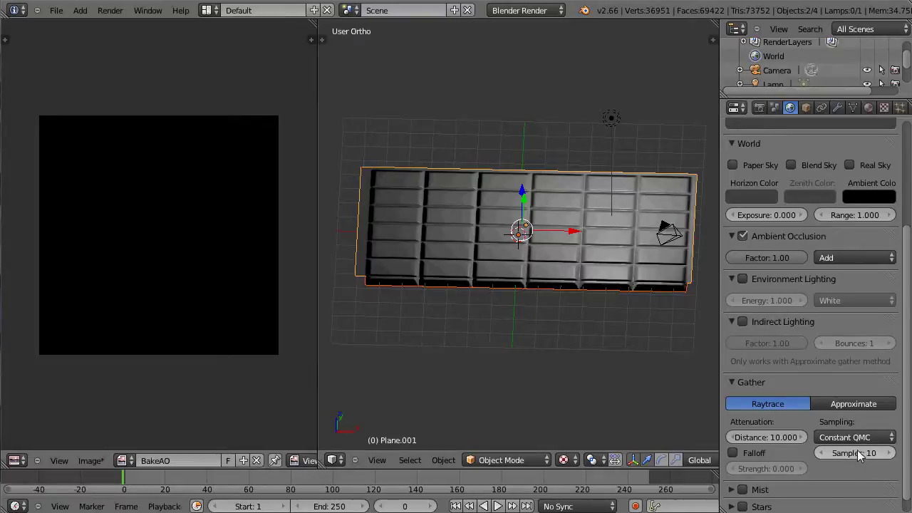
click(743, 236)
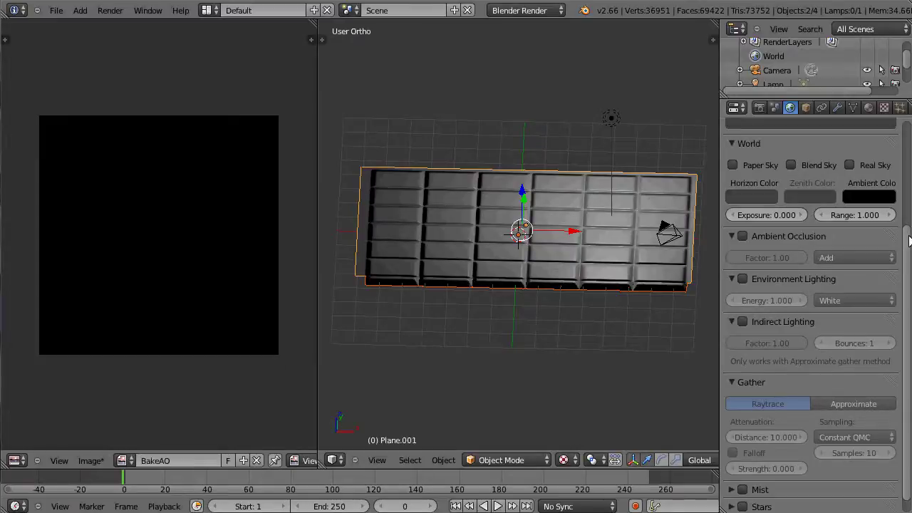
scroll(908, 241, up, 2)
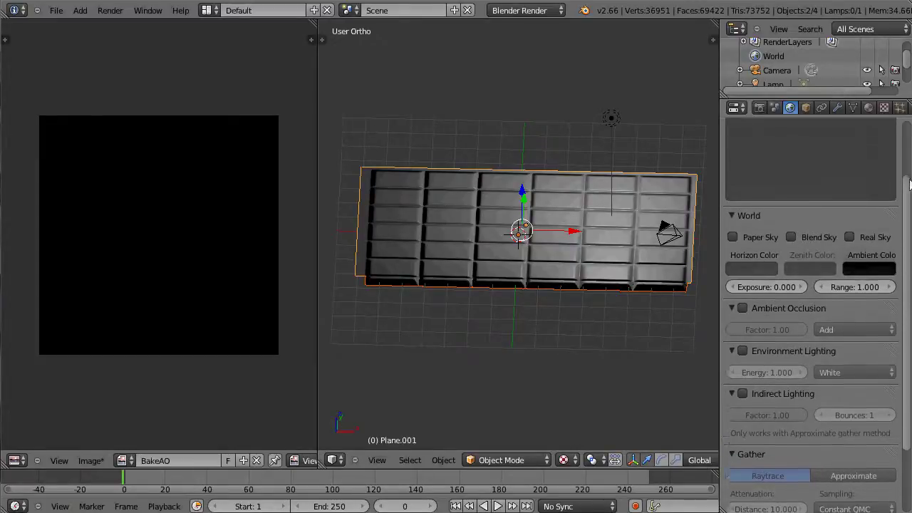
scroll(908, 241, up, 3)
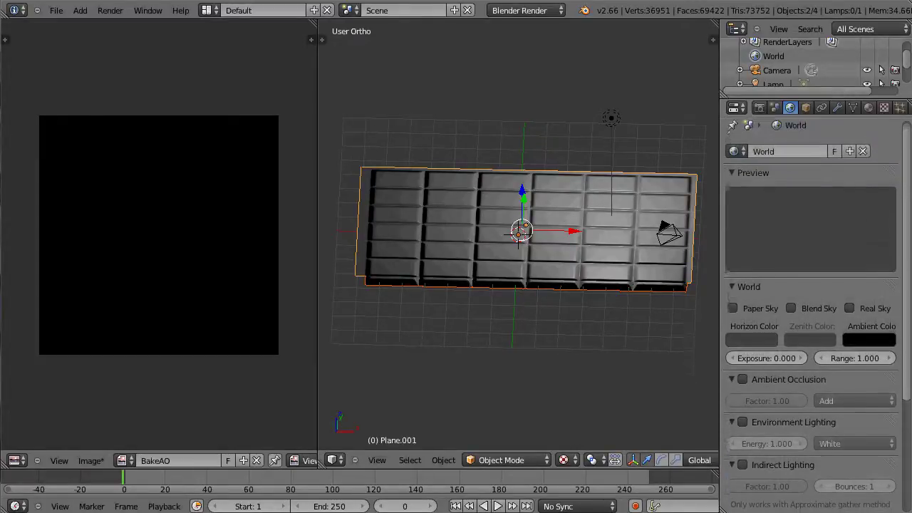
From the Render settings, bake Ambient Occlusion into the BakeAO image
click(759, 107)
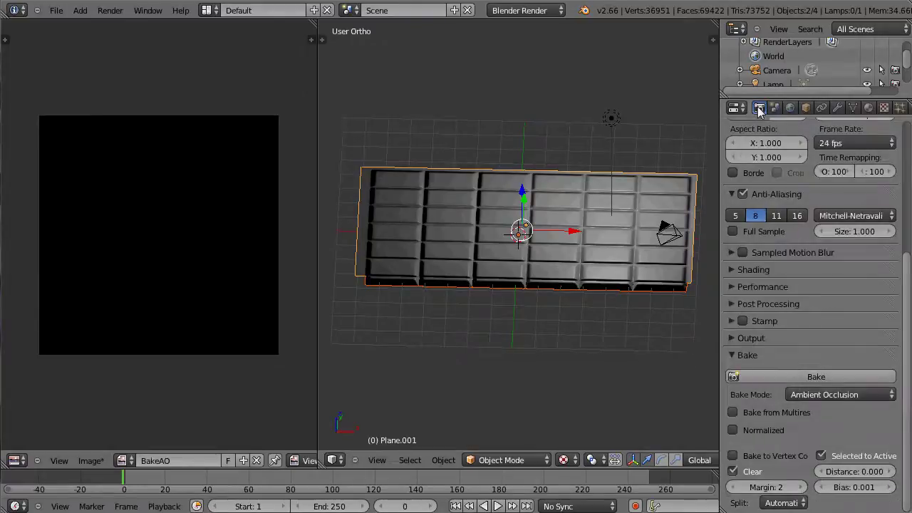
click(814, 376)
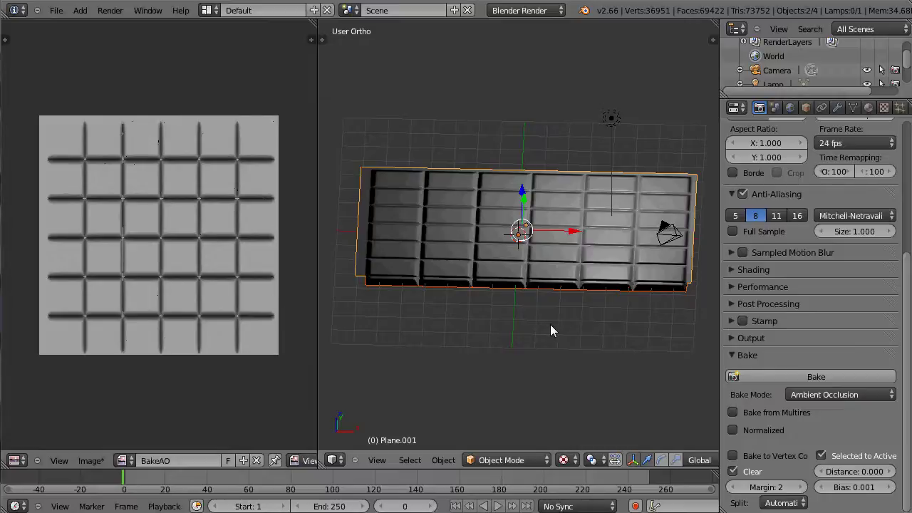
key(KP_7)
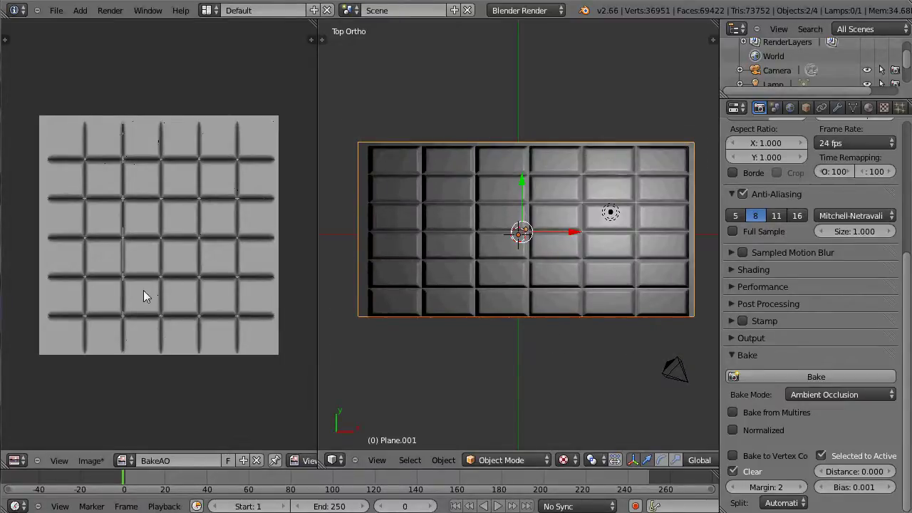
key(ctrl+Up)
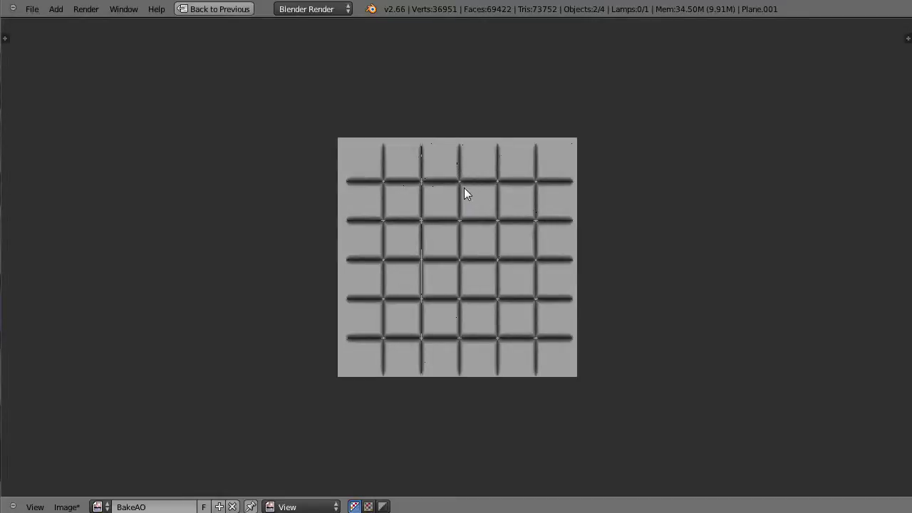
key(ctrl+Up)
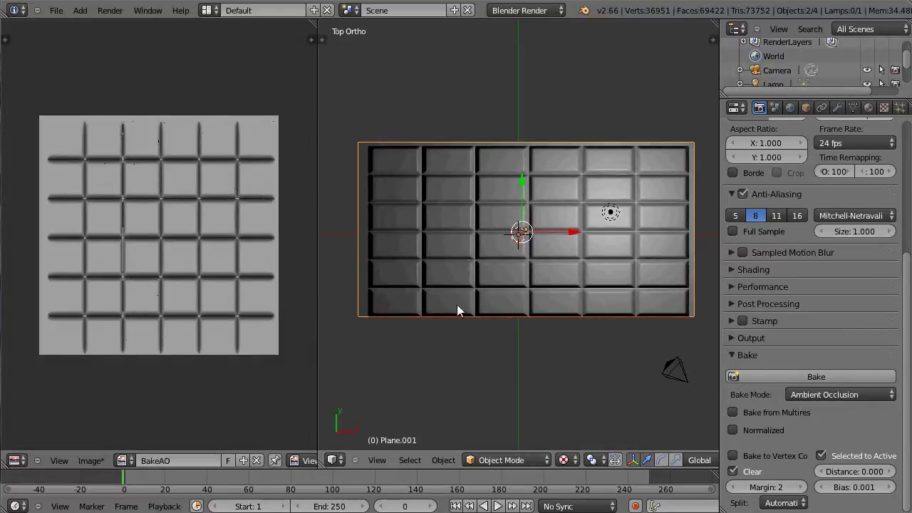
right_click(449, 215)
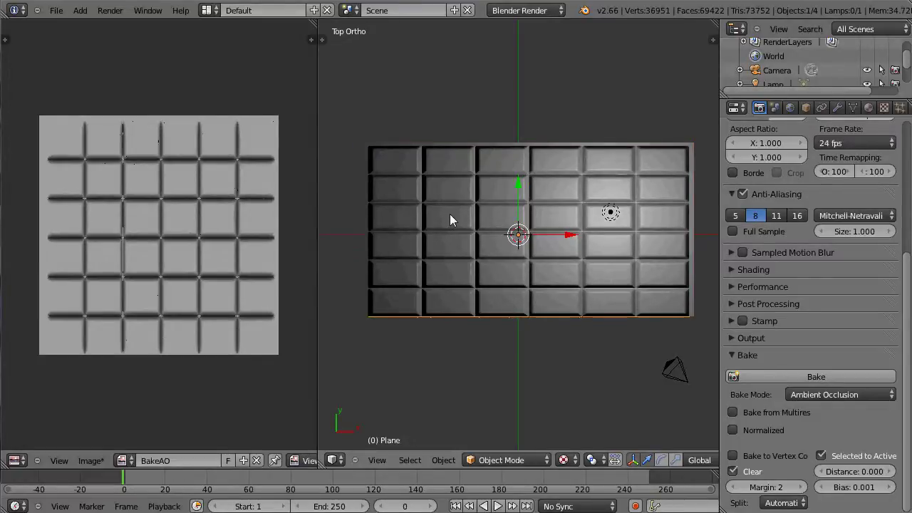
right_click(444, 218)
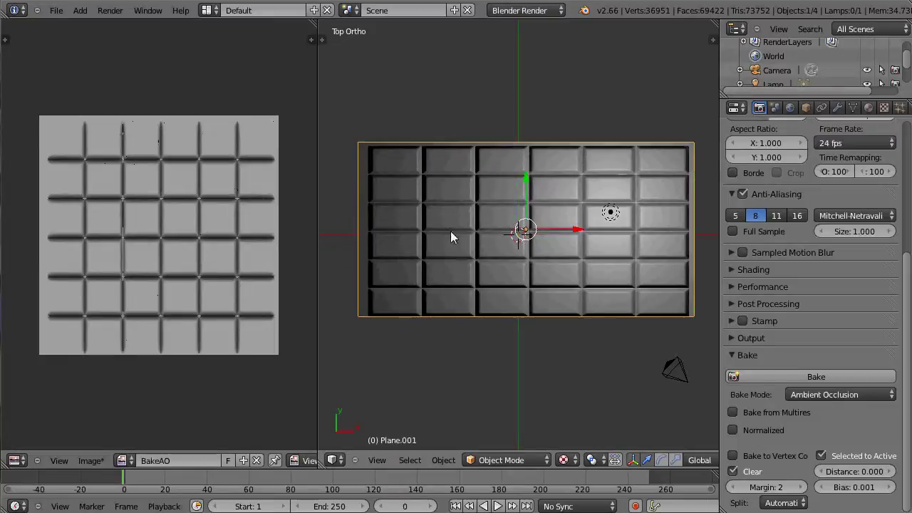
mouse_move(551, 335)
middle_down()
mouse_move(551, 227)
mouse_move(559, 305)
middle_up()
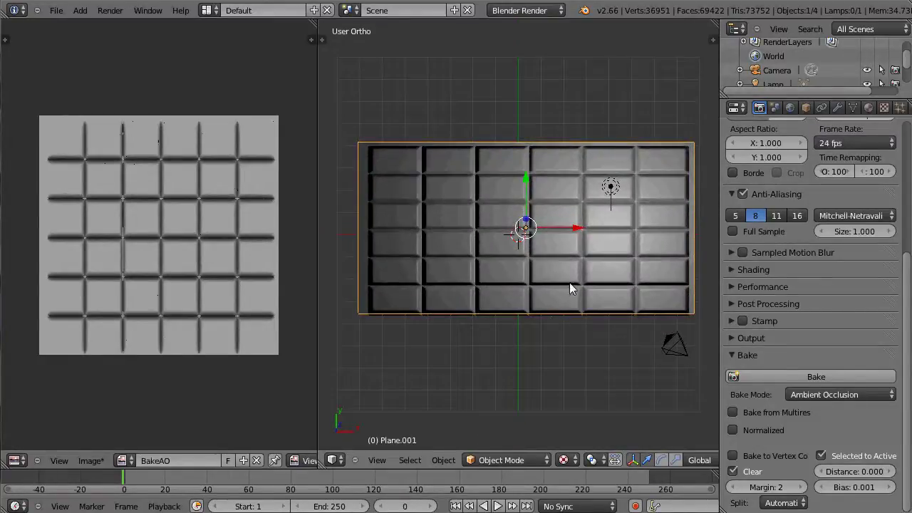
key(KP_7)
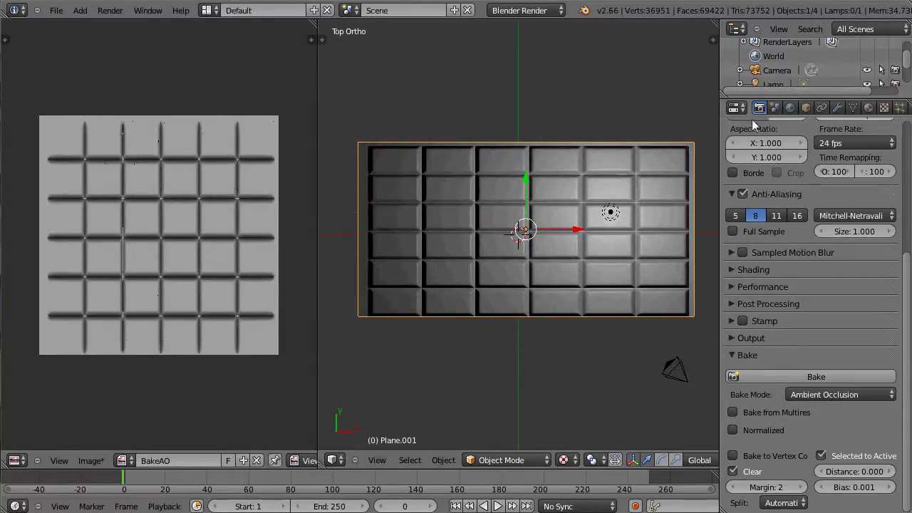
Add a new Image or Movie texture in the material's second slot, below NormalMap
click(884, 108)
drag(906, 321, 903, 147)
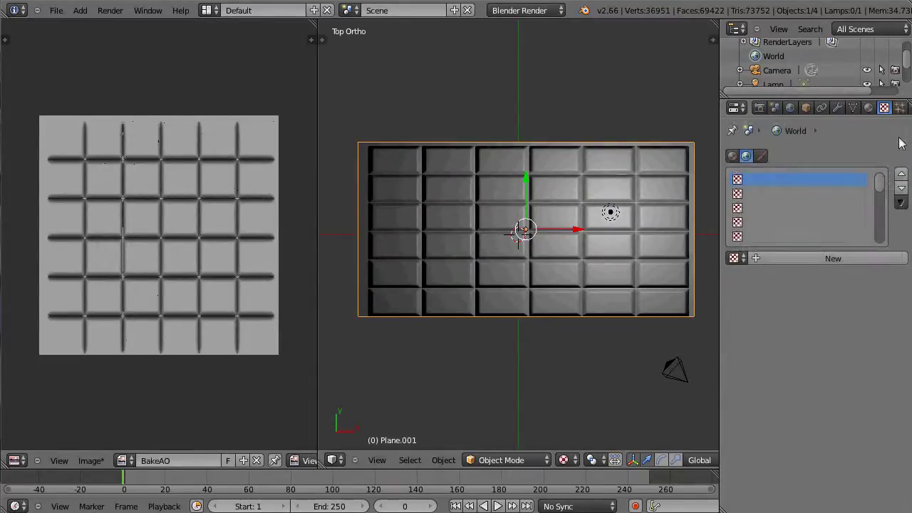
click(733, 156)
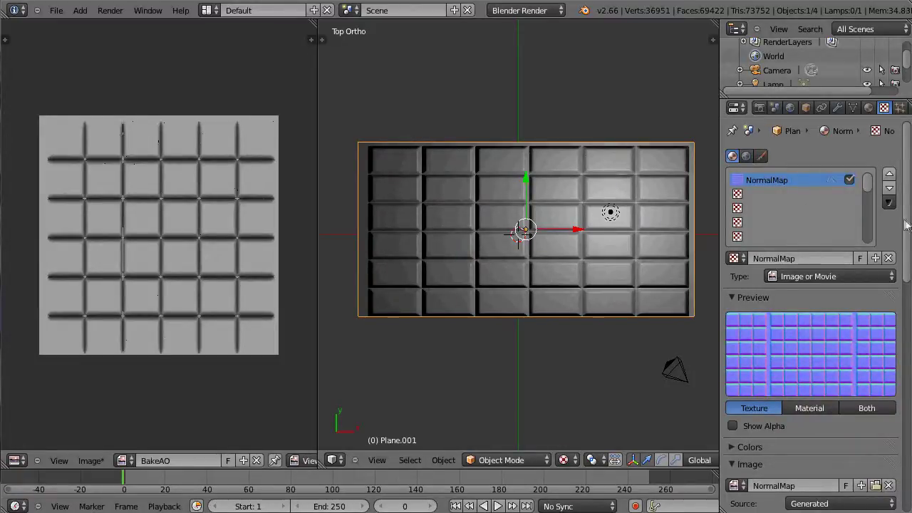
click(765, 194)
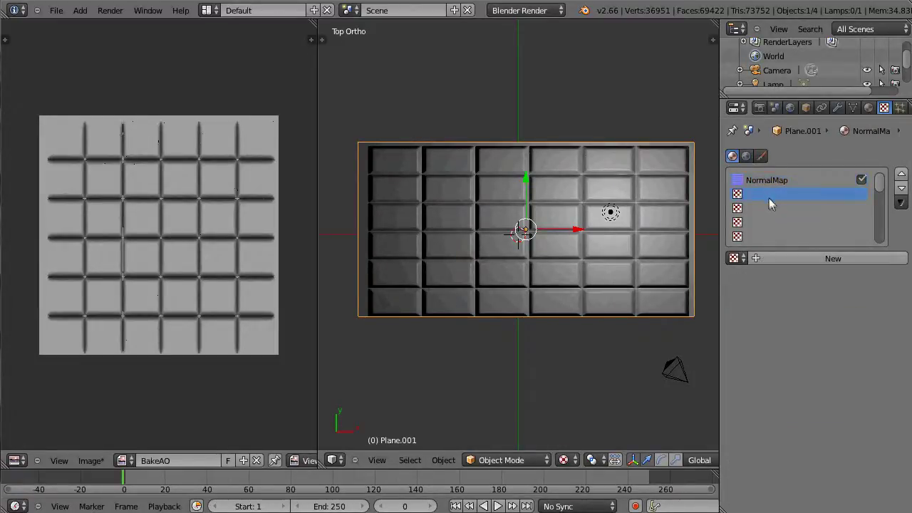
click(777, 258)
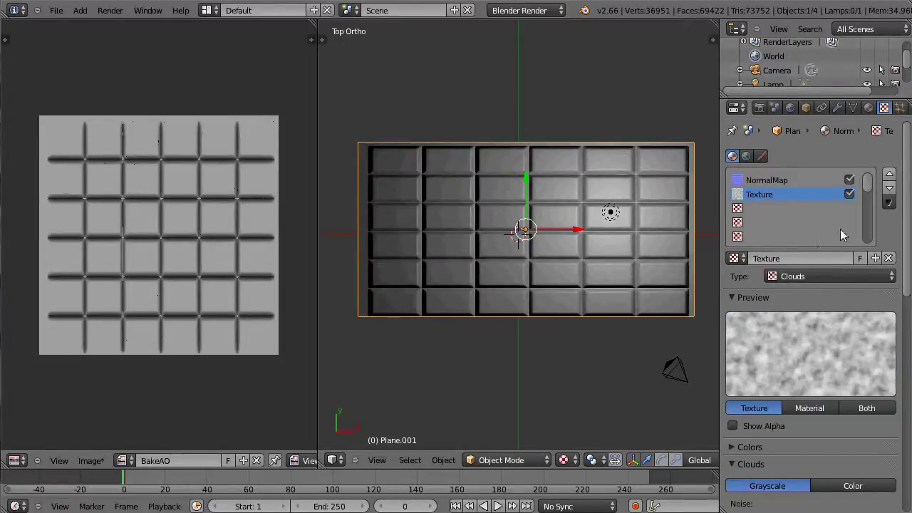
click(840, 275)
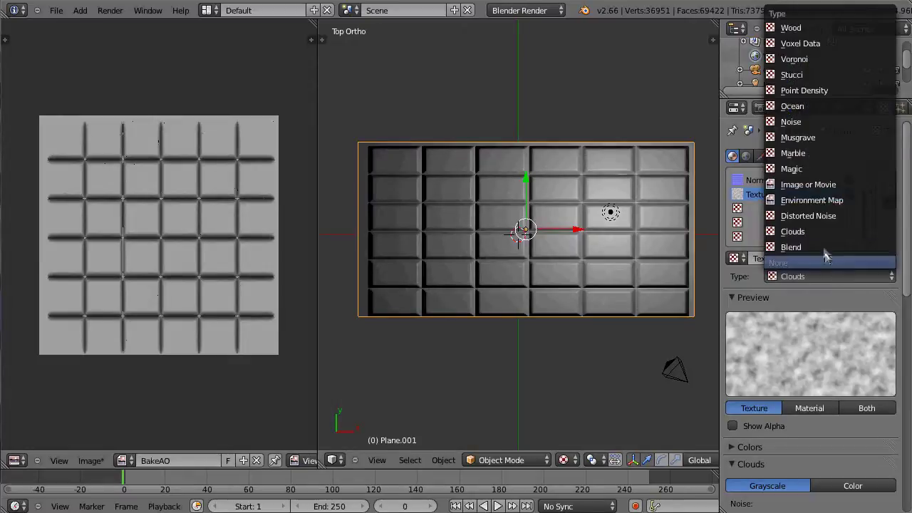
click(816, 185)
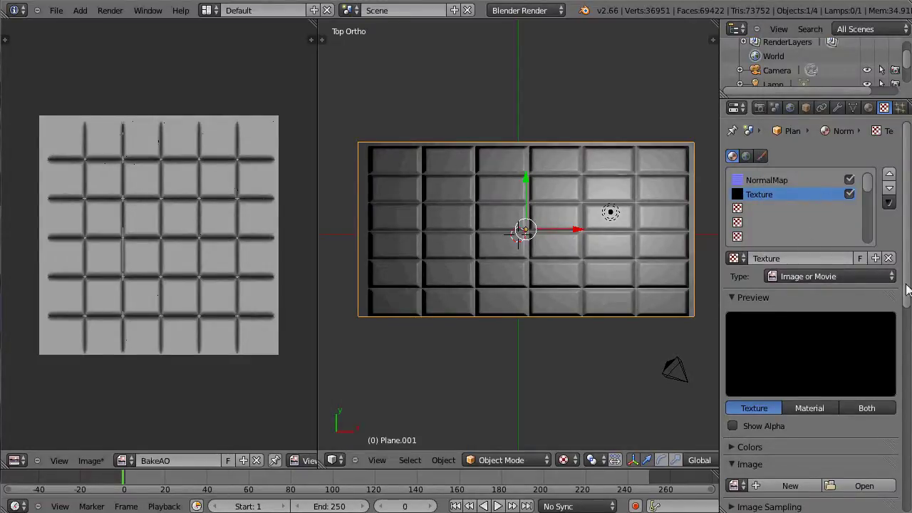
scroll(906, 325, down, 2)
scroll(906, 325, down, 2)
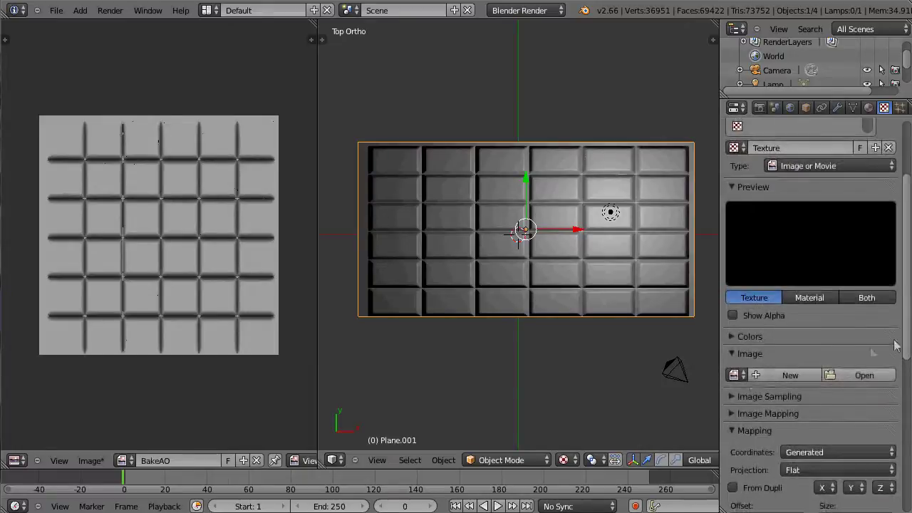
Load the baked BakeAO image into the texture and set its mapping coordinates to UV
click(734, 375)
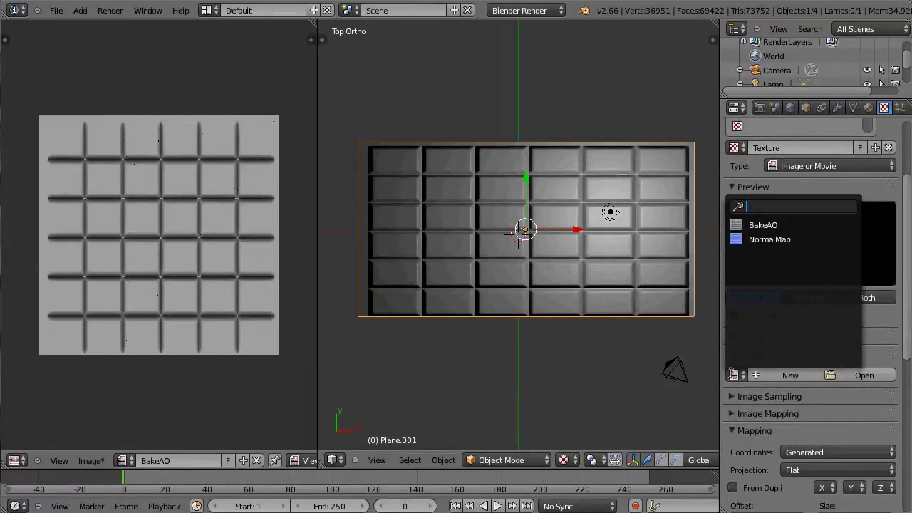
click(764, 226)
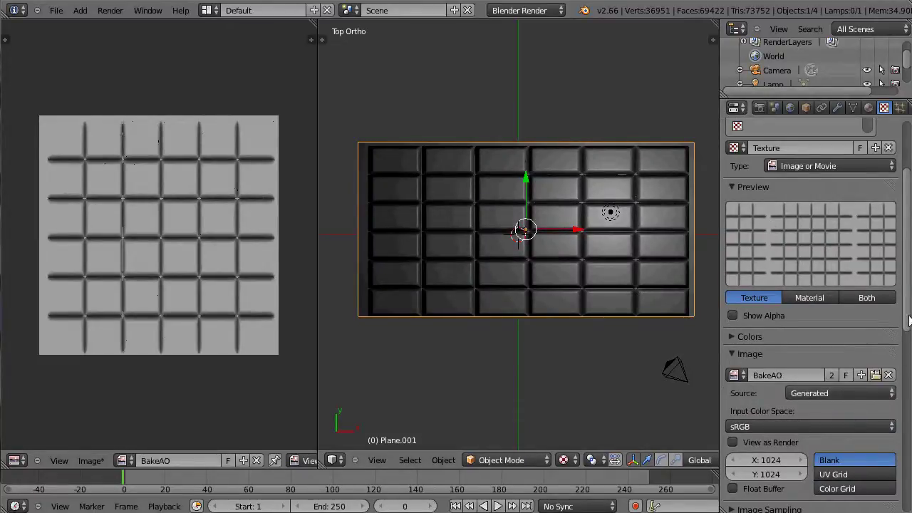
drag(906, 321, 907, 406)
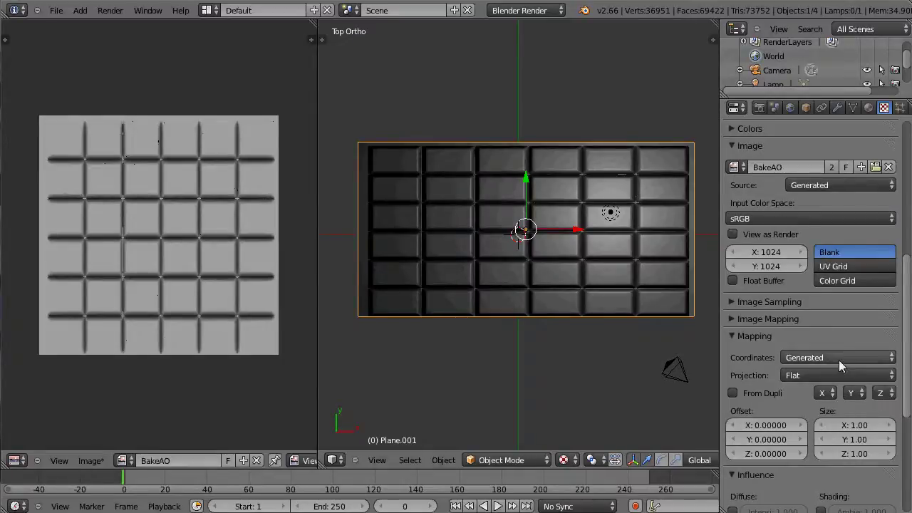
click(838, 360)
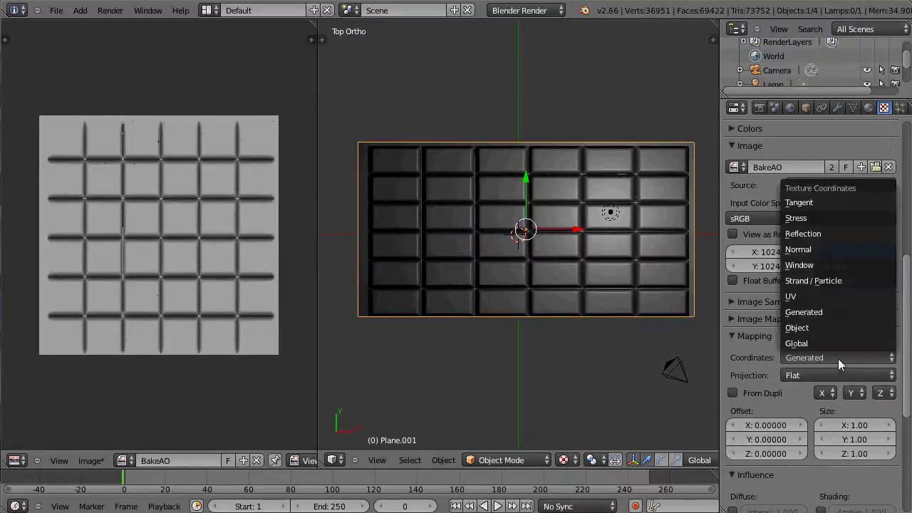
click(796, 294)
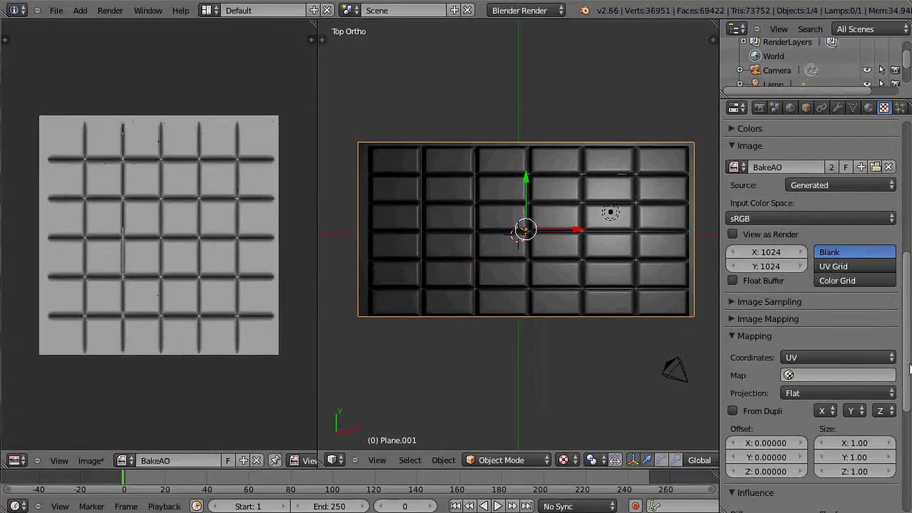
scroll(908, 384, down, 2)
scroll(902, 413, down, 2)
scroll(898, 435, down, 2)
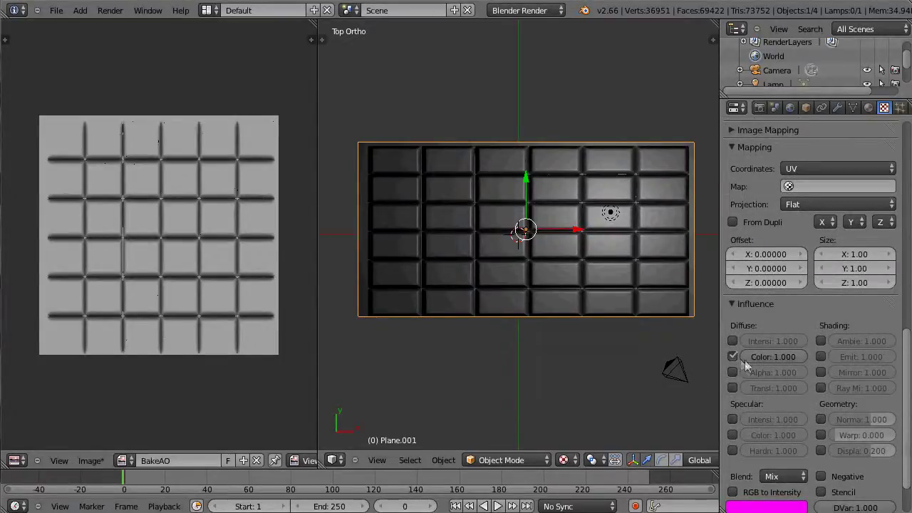
scroll(908, 379, up, 1)
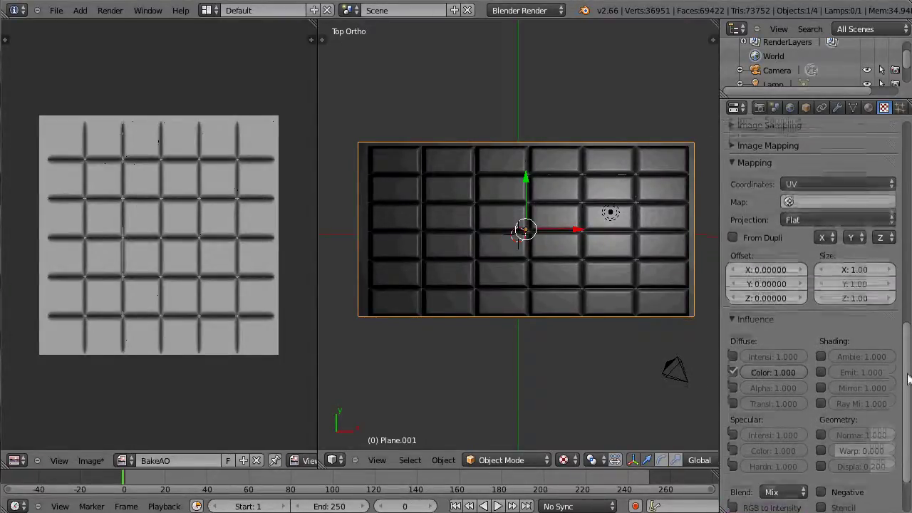
drag(908, 379, 907, 182)
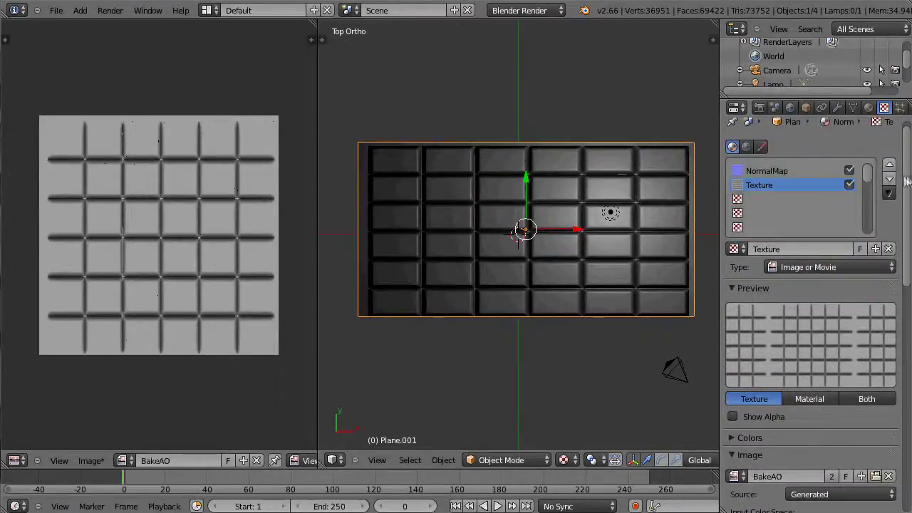
click(851, 186)
click(850, 185)
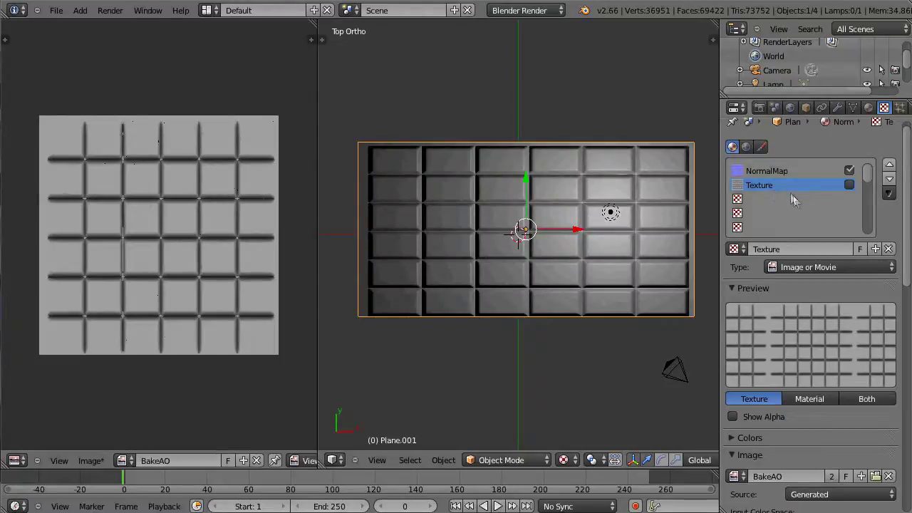
click(849, 186)
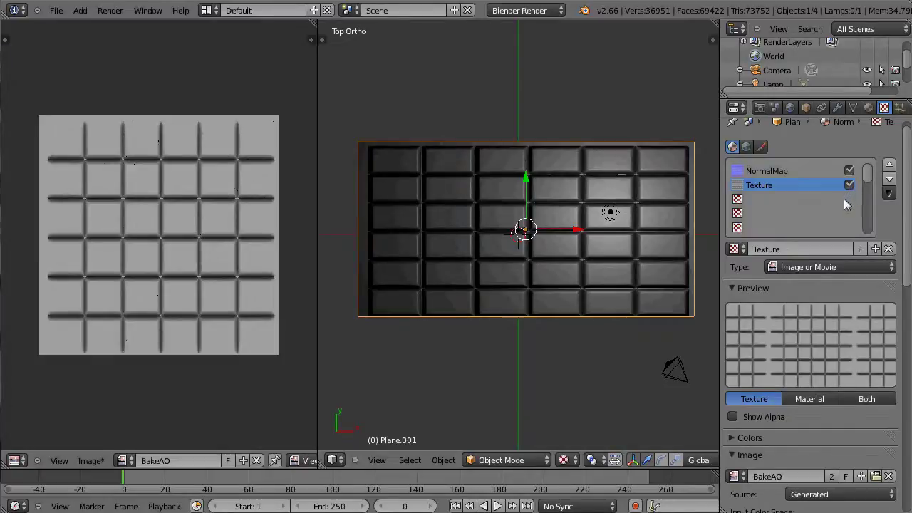
click(850, 185)
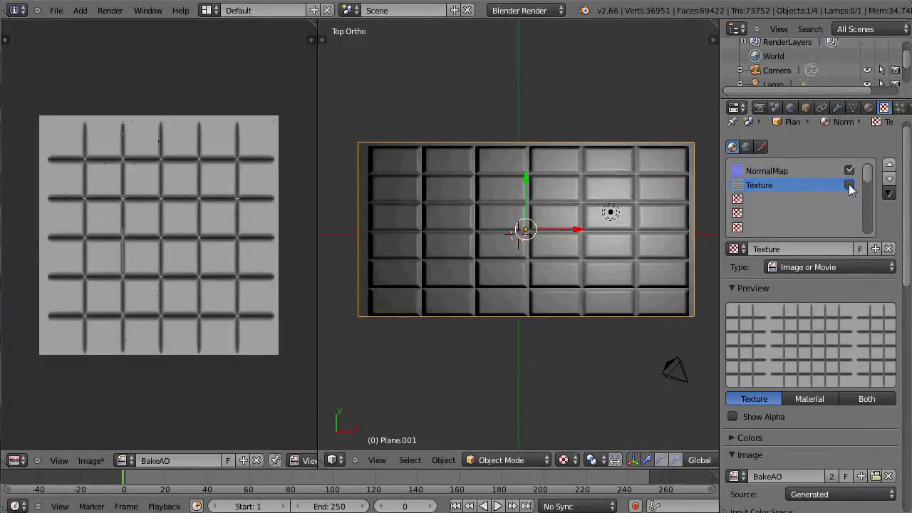
click(850, 185)
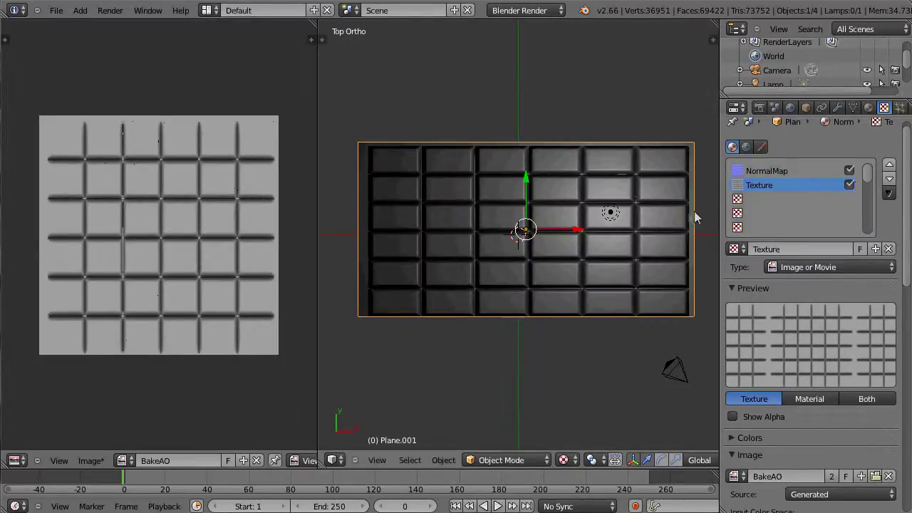
right_click(609, 215)
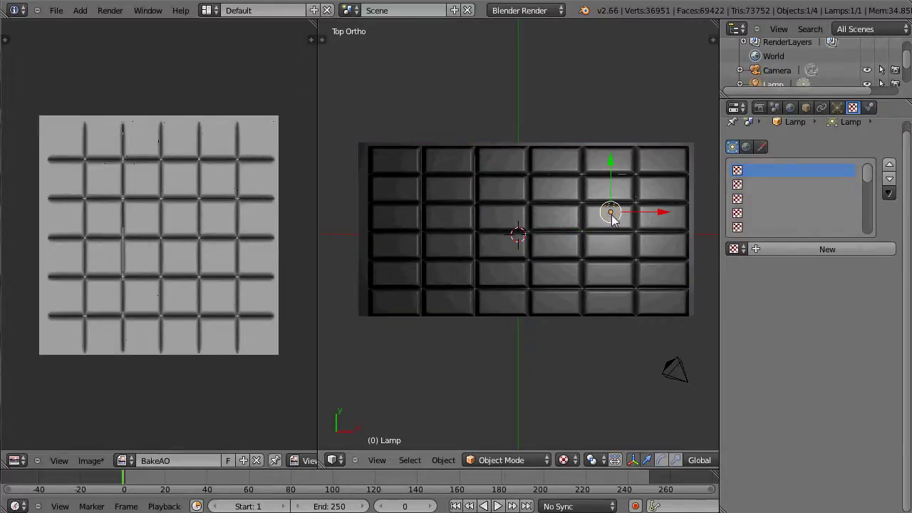
key(g)
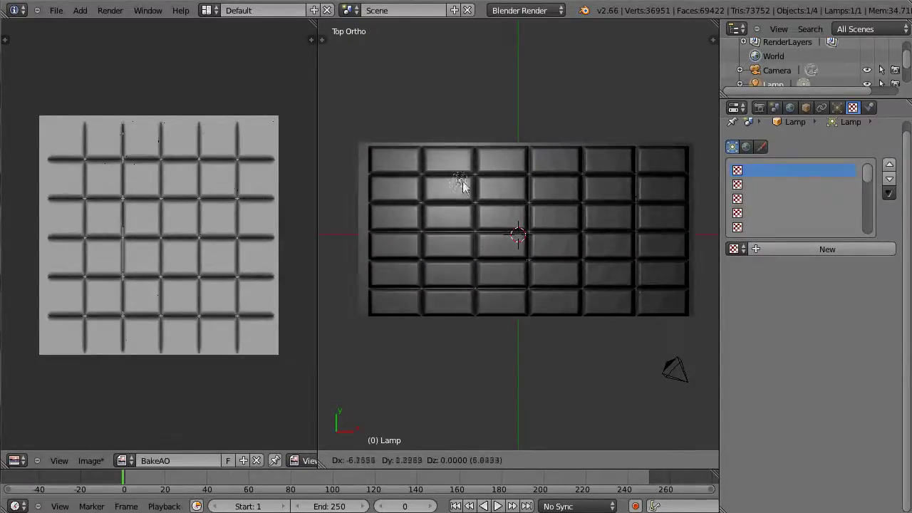
click(601, 206)
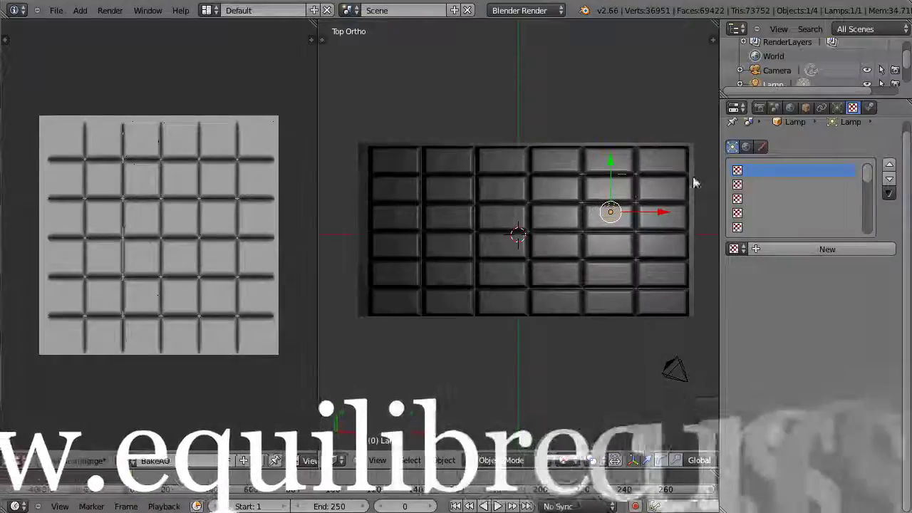
right_click(563, 190)
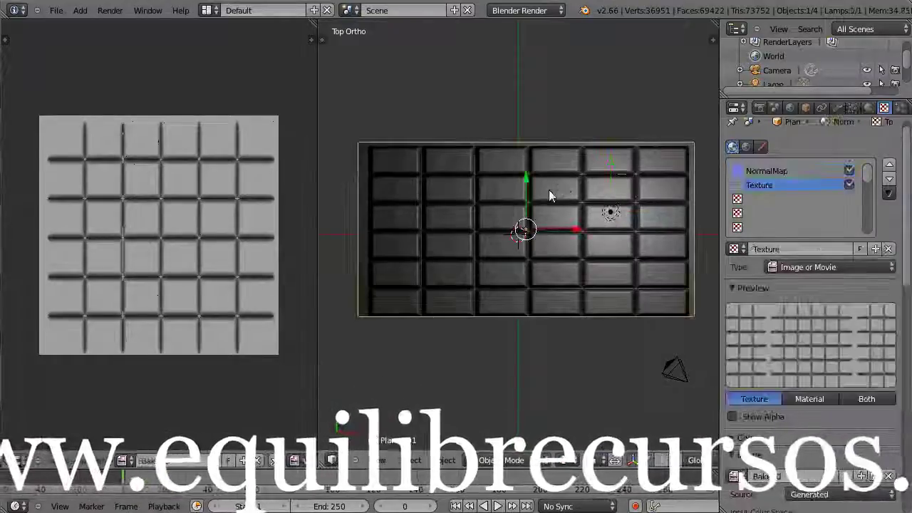